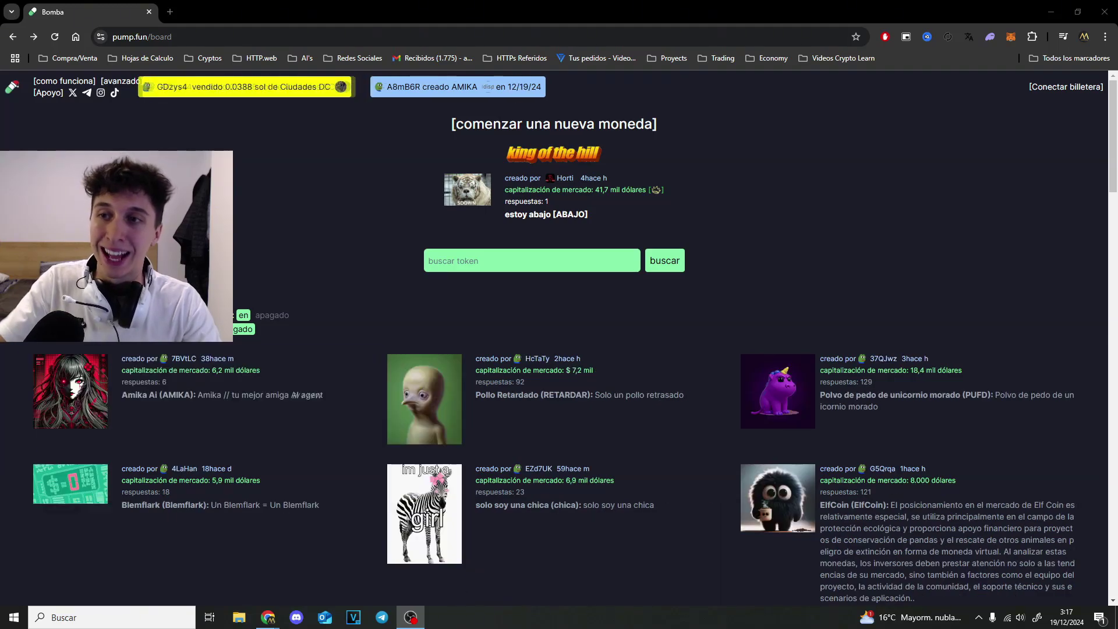
# - Put Chrome into fullscreen with F11 so the pump.fun coin board fills the screen
pyautogui.click(163, 41)
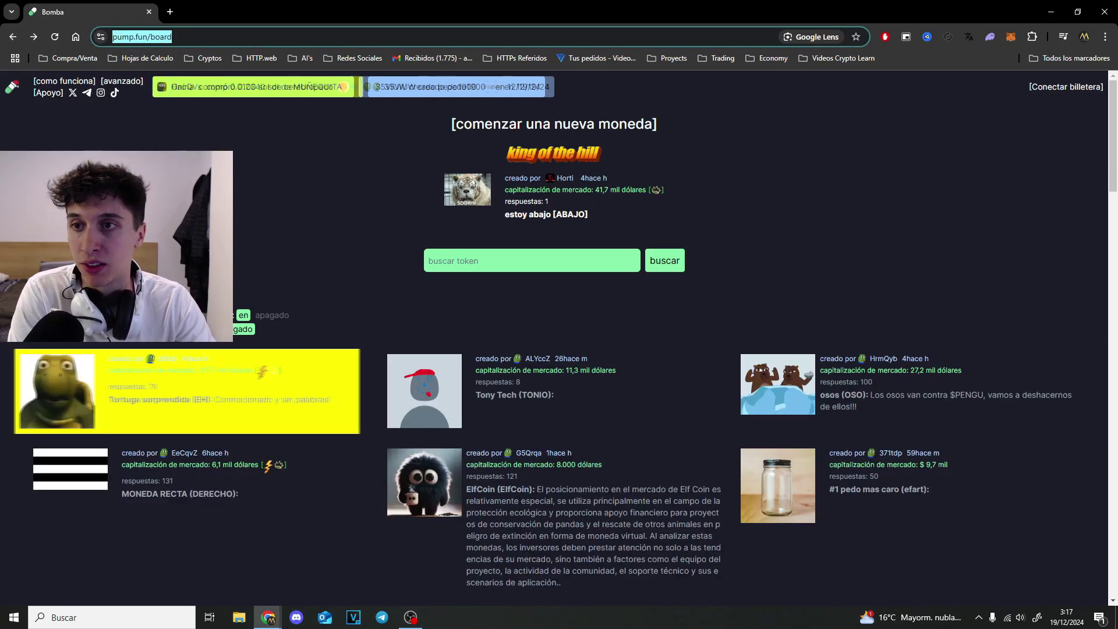
pyautogui.click(10, 102)
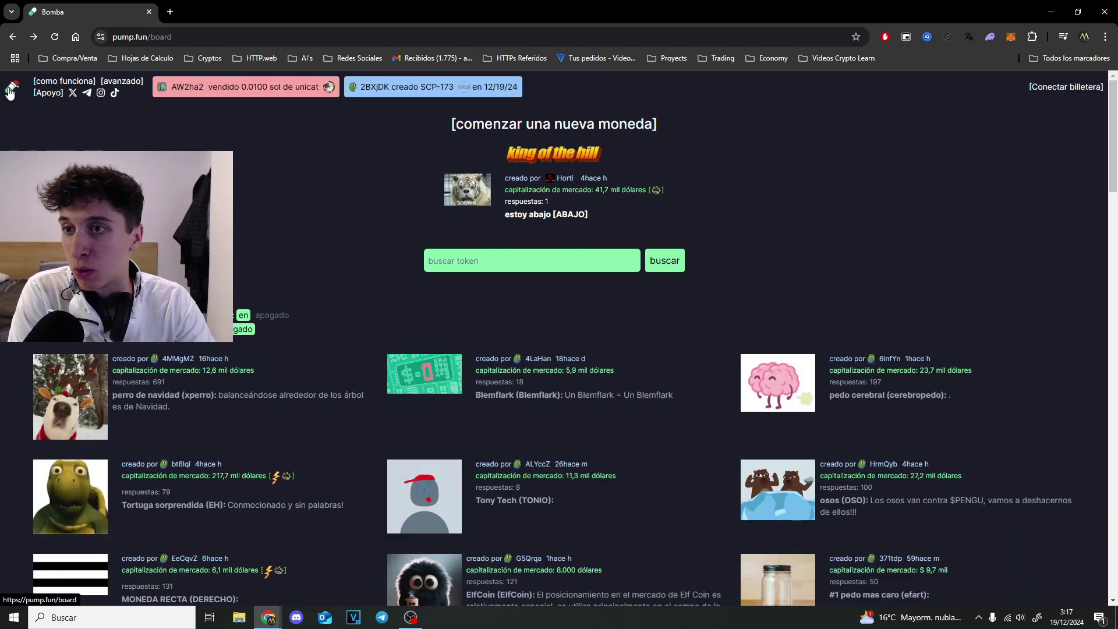
pyautogui.press('F11')
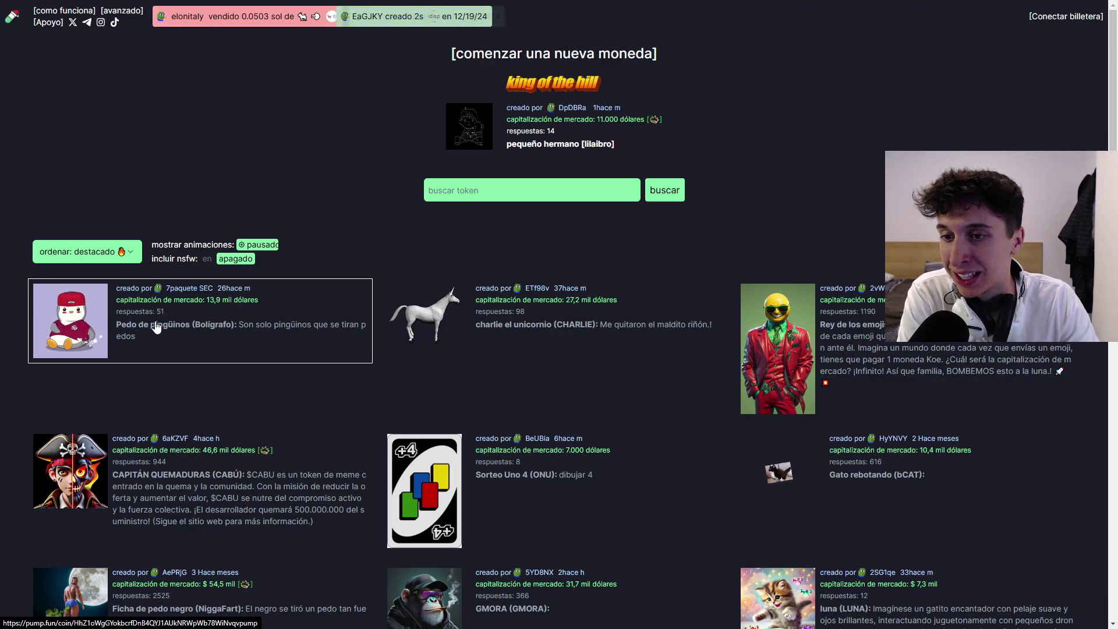
# - Open the Penguins Fart (Pen) coin page and highlight its bonding-curve progress and graduation market cap
pyautogui.click(195, 325)
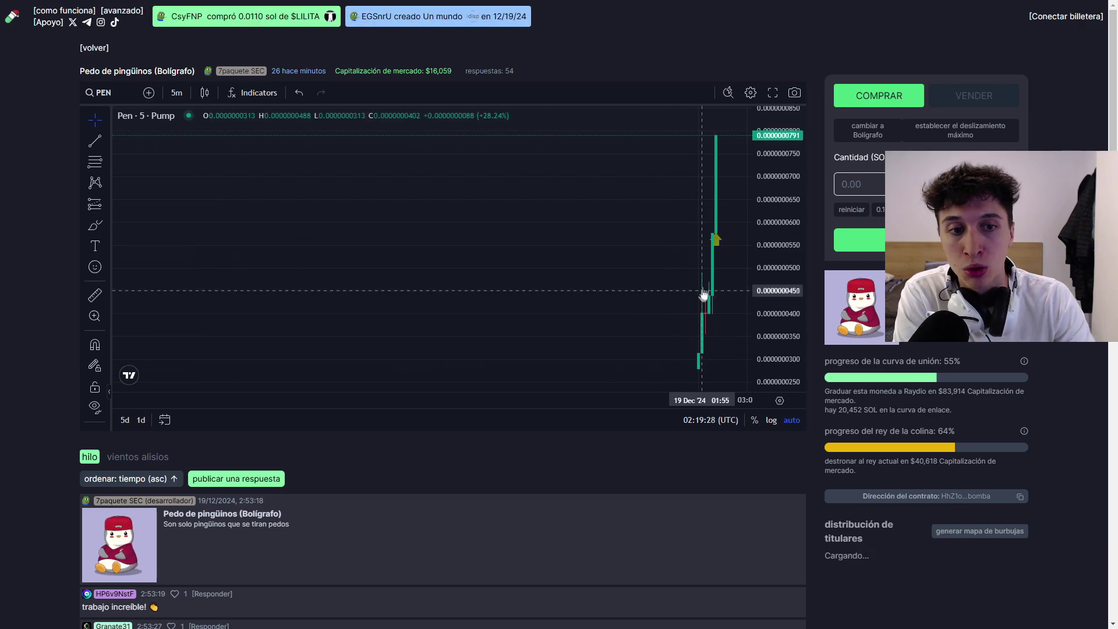
pyautogui.scroll(2, 705, 285)
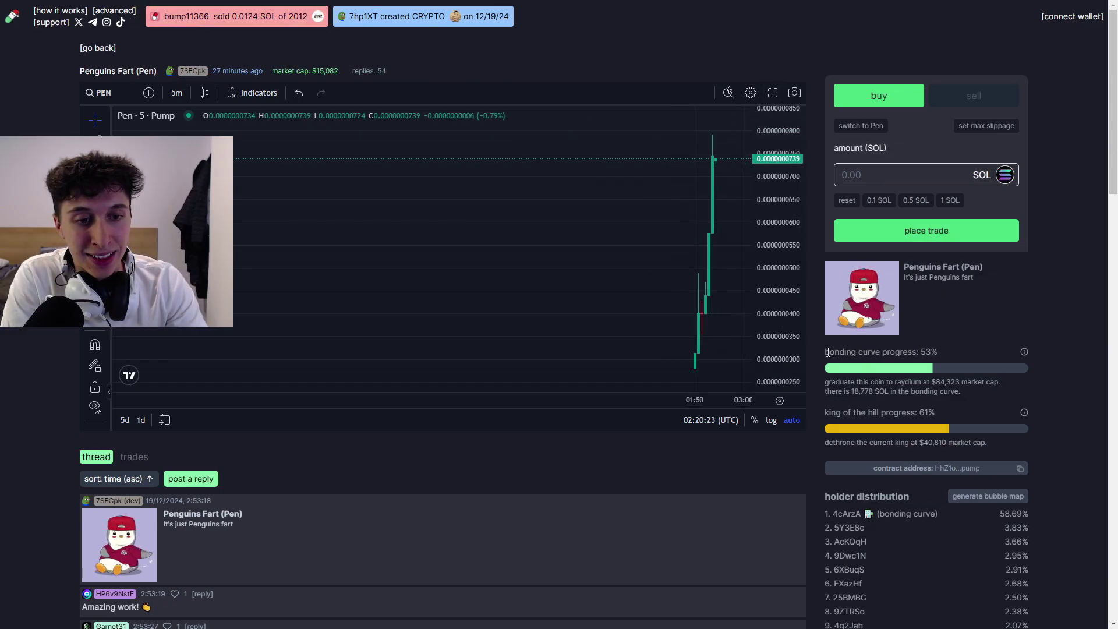
pyautogui.moveTo(884, 349); pyautogui.dragTo(895, 352)
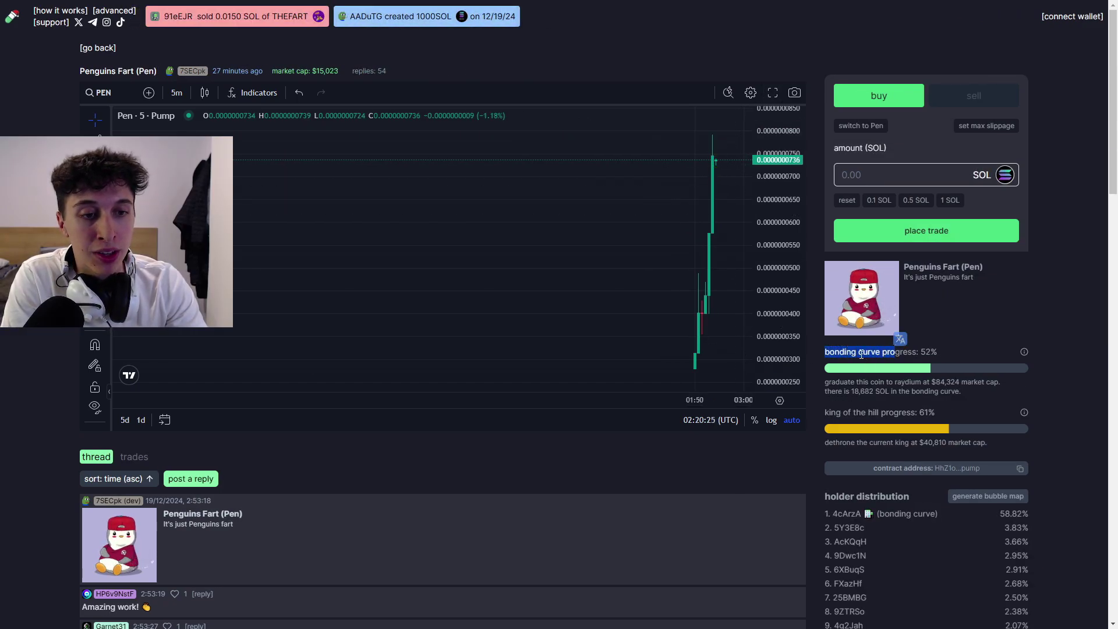
pyautogui.click(861, 354)
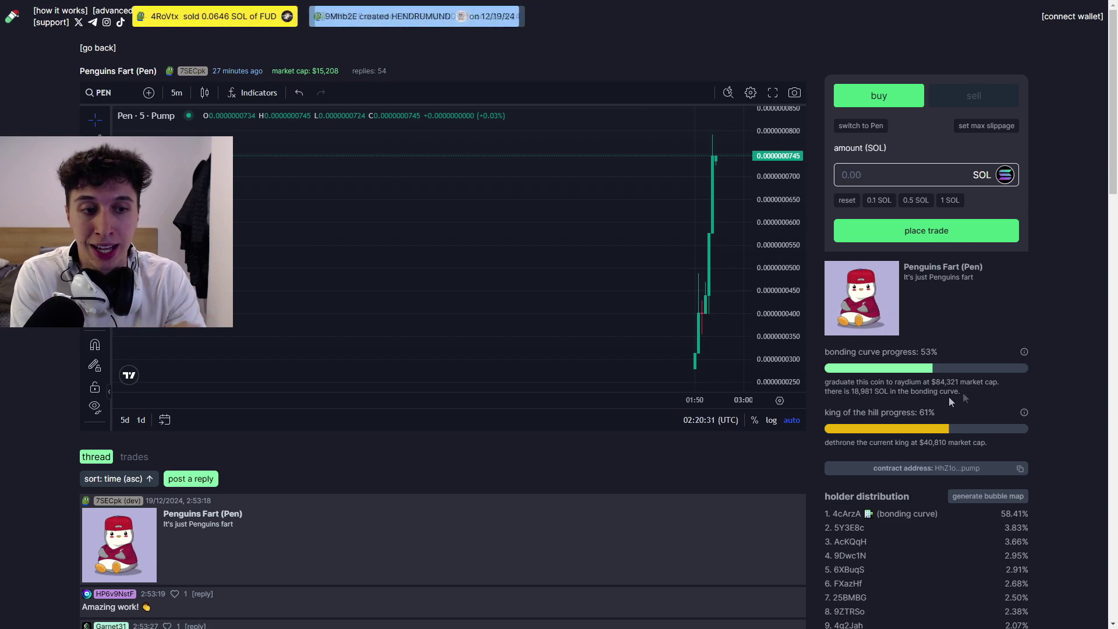
pyautogui.moveTo(932, 382); pyautogui.dragTo(951, 379)
pyautogui.click(969, 343)
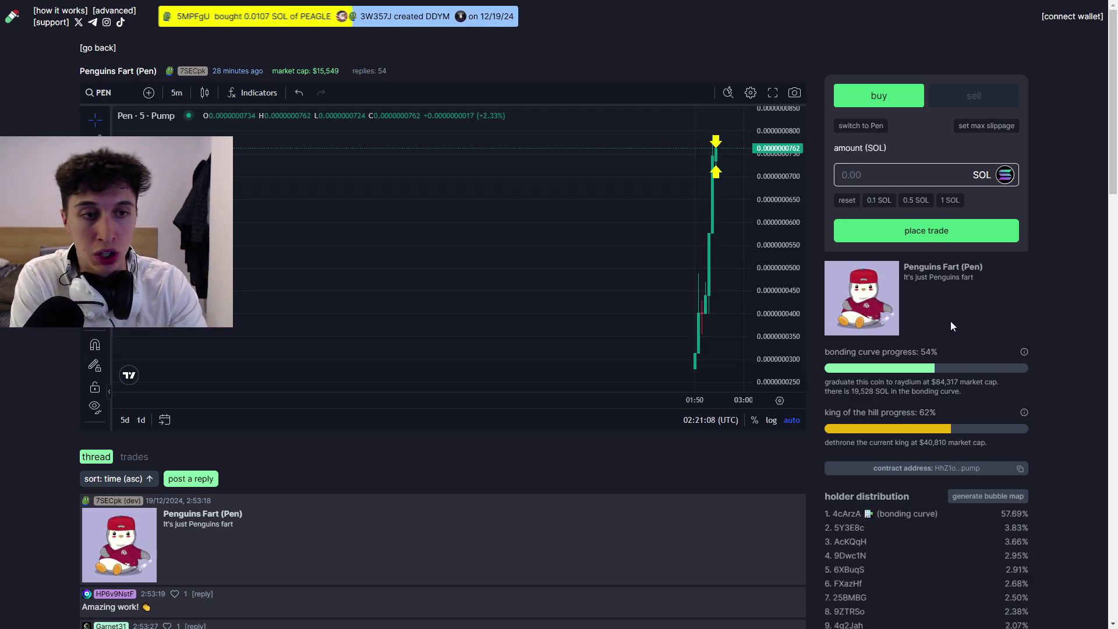
# - Fill the buy amount with 1 SOL and highlight the Pen estimate and Raydium graduation note
pyautogui.click(950, 201)
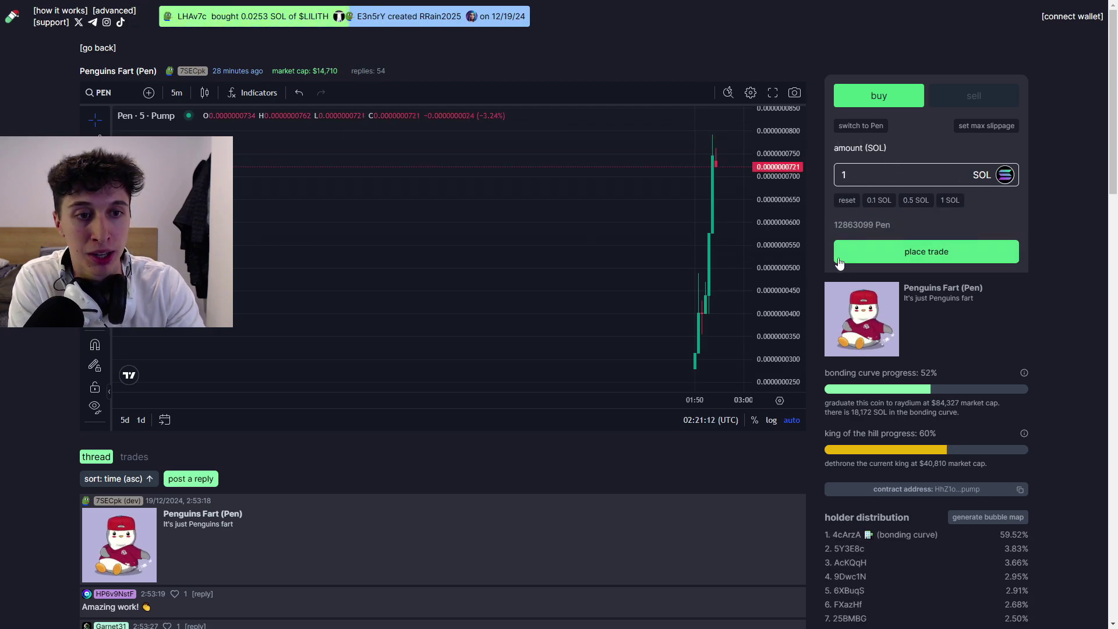
pyautogui.moveTo(830, 225); pyautogui.dragTo(881, 229)
pyautogui.click(878, 229)
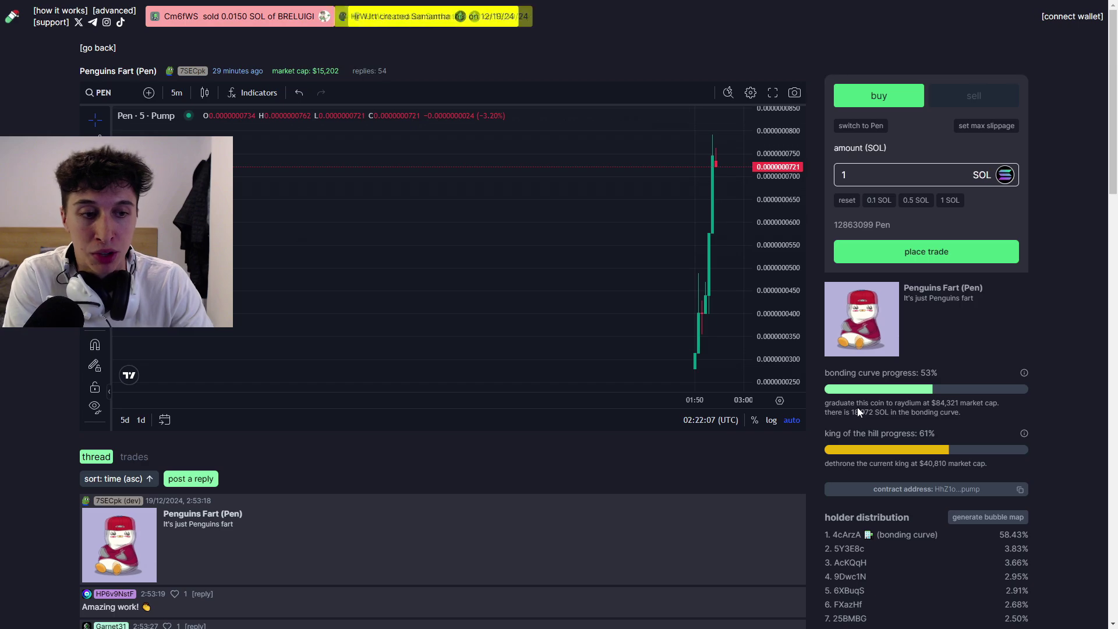
pyautogui.moveTo(871, 406); pyautogui.dragTo(952, 403)
pyautogui.click(956, 410)
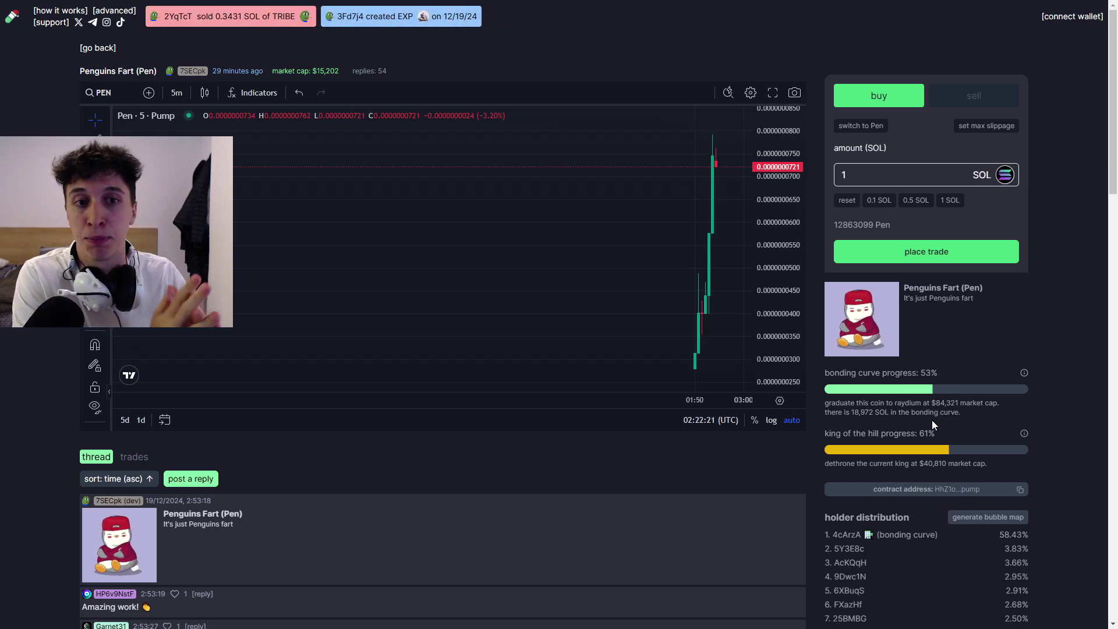
pyautogui.scroll(-4, 931, 420)
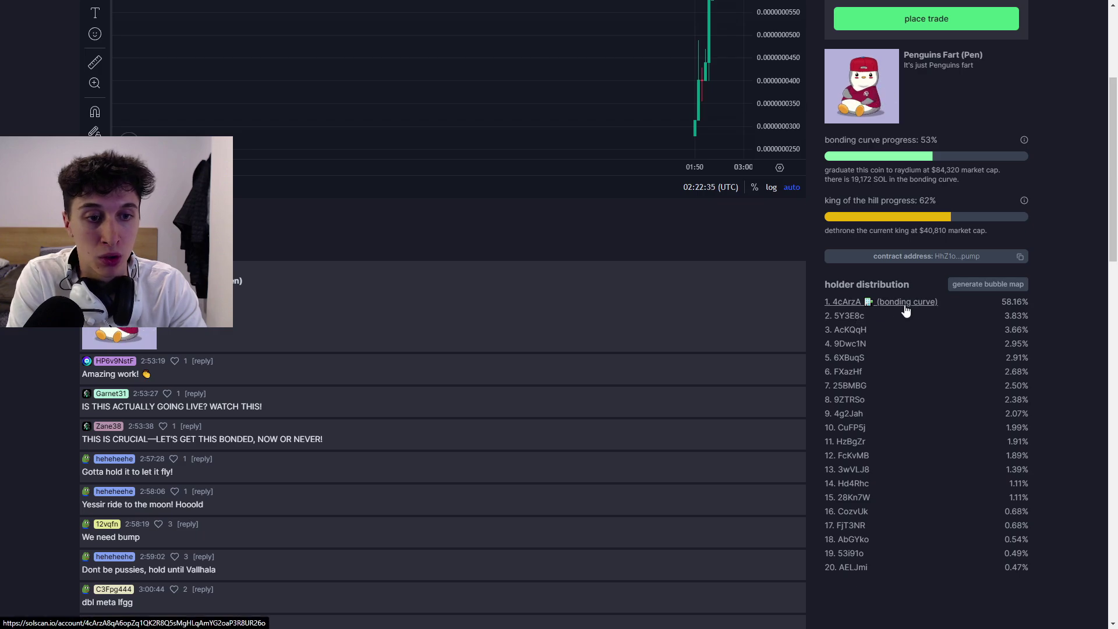
pyautogui.scroll(2, 877, 306)
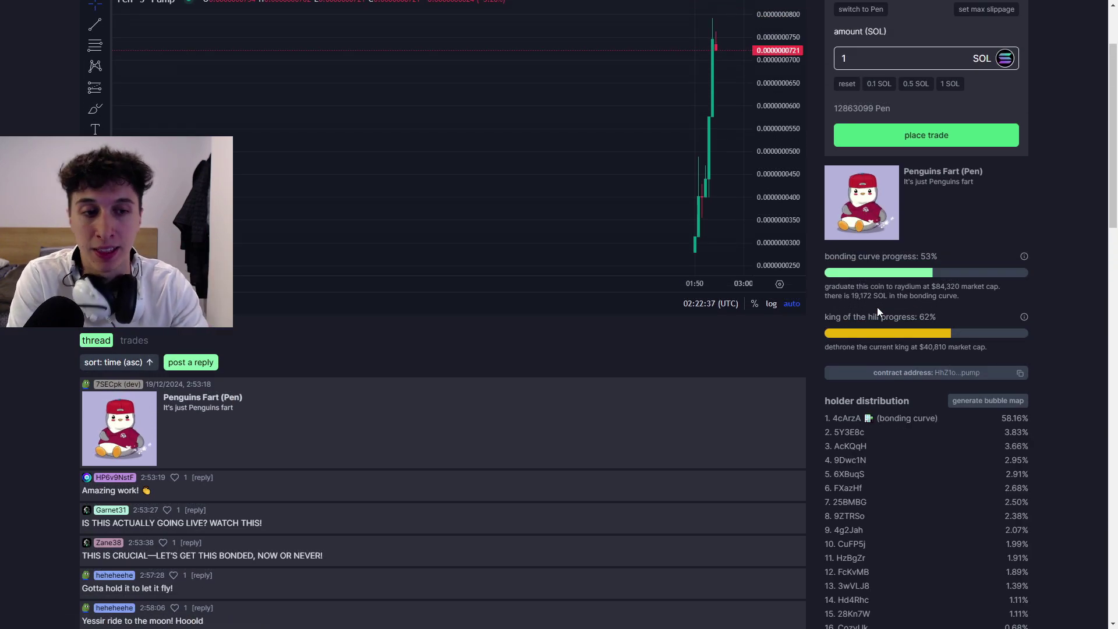
pyautogui.scroll(1, 943, 361)
pyautogui.scroll(-1, 995, 408)
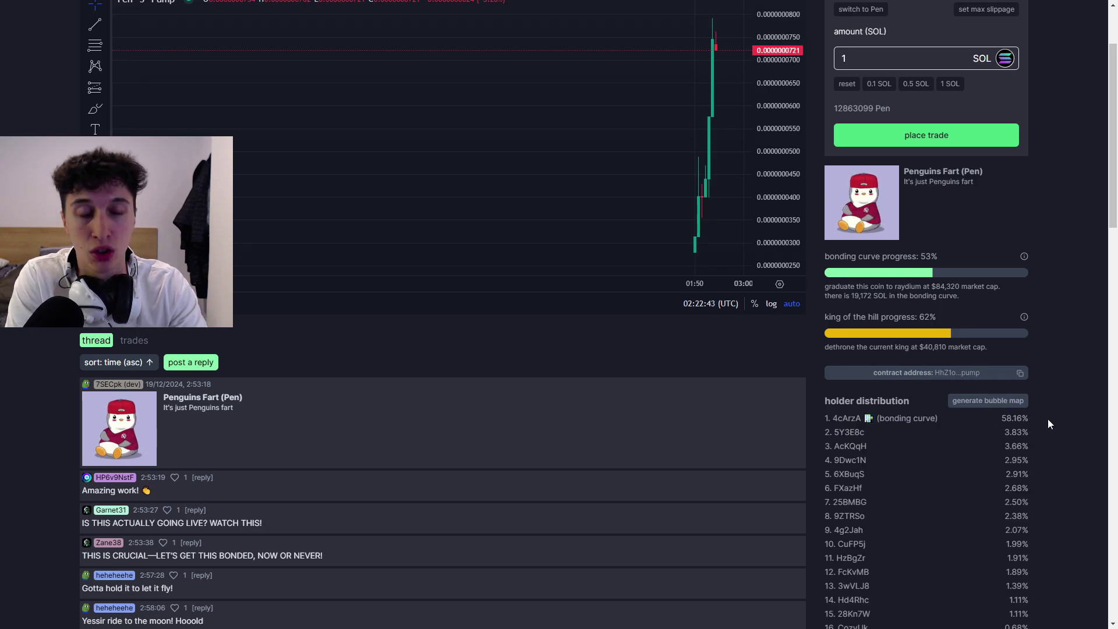
pyautogui.scroll(1, 1025, 367)
pyautogui.scroll(-2, 1029, 337)
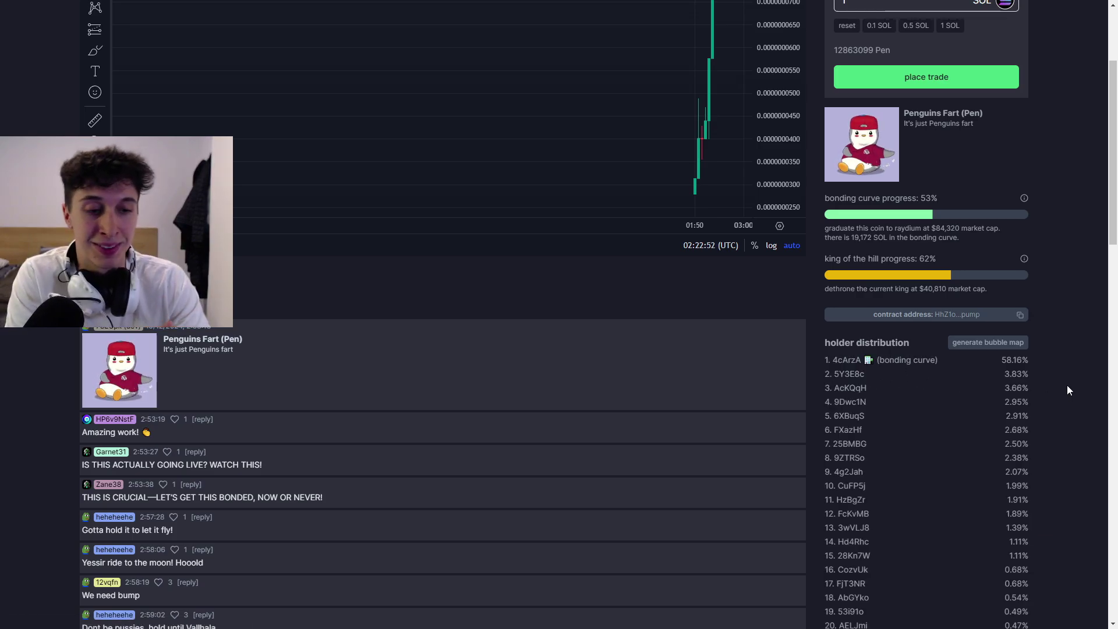
pyautogui.scroll(3, 1071, 407)
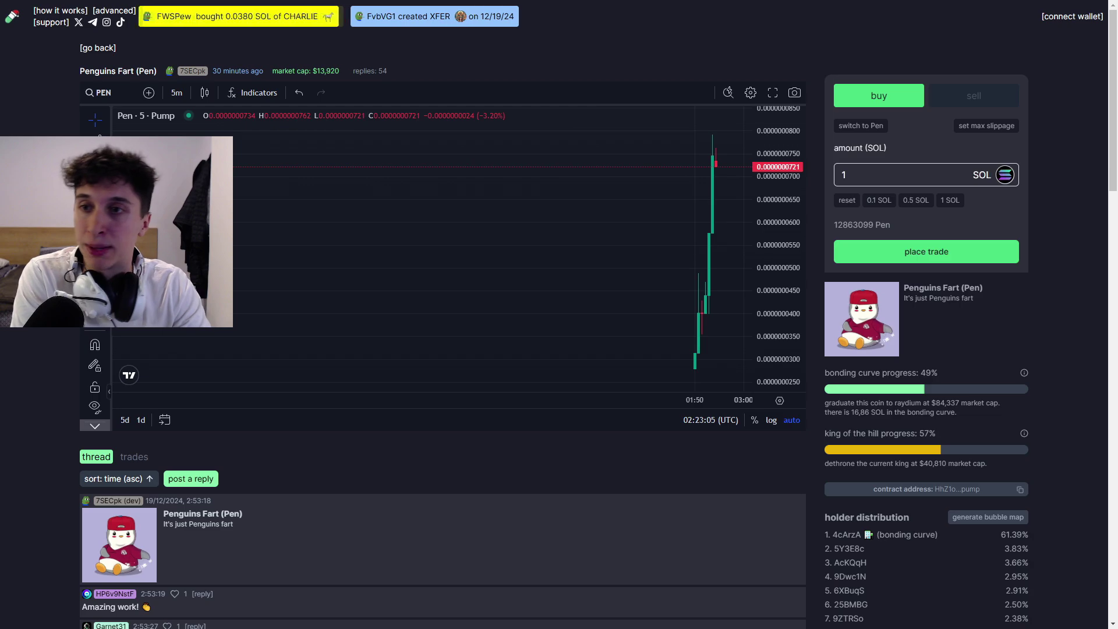
# - Return to the board, open the create-coin form and enter a person's full name as the coin name
pyautogui.click(87, 54)
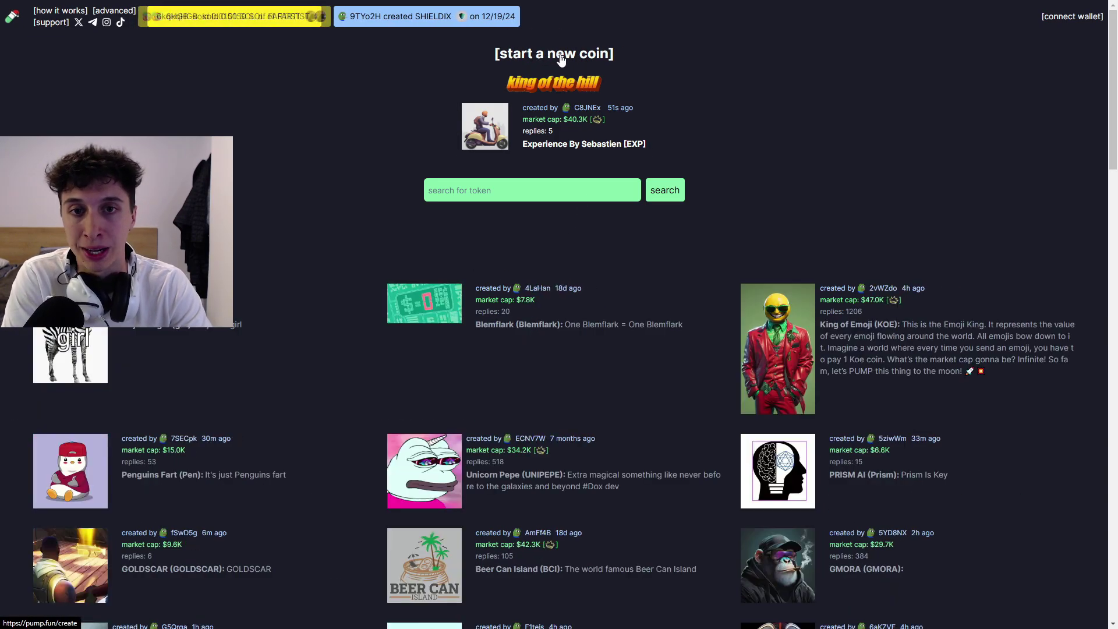
pyautogui.click(560, 55)
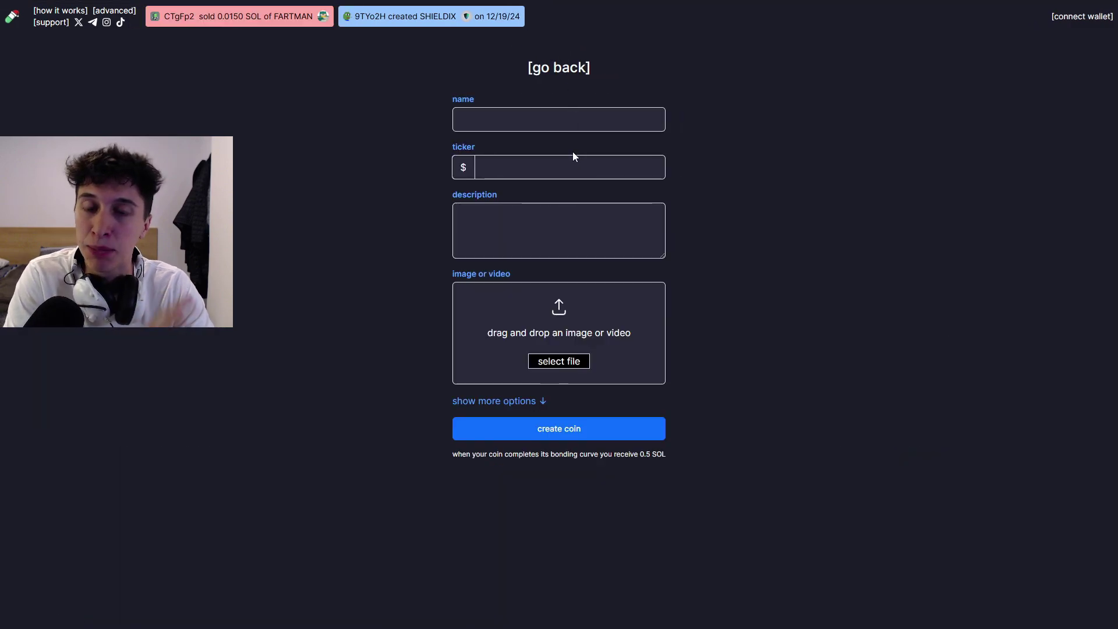
pyautogui.click(513, 127)
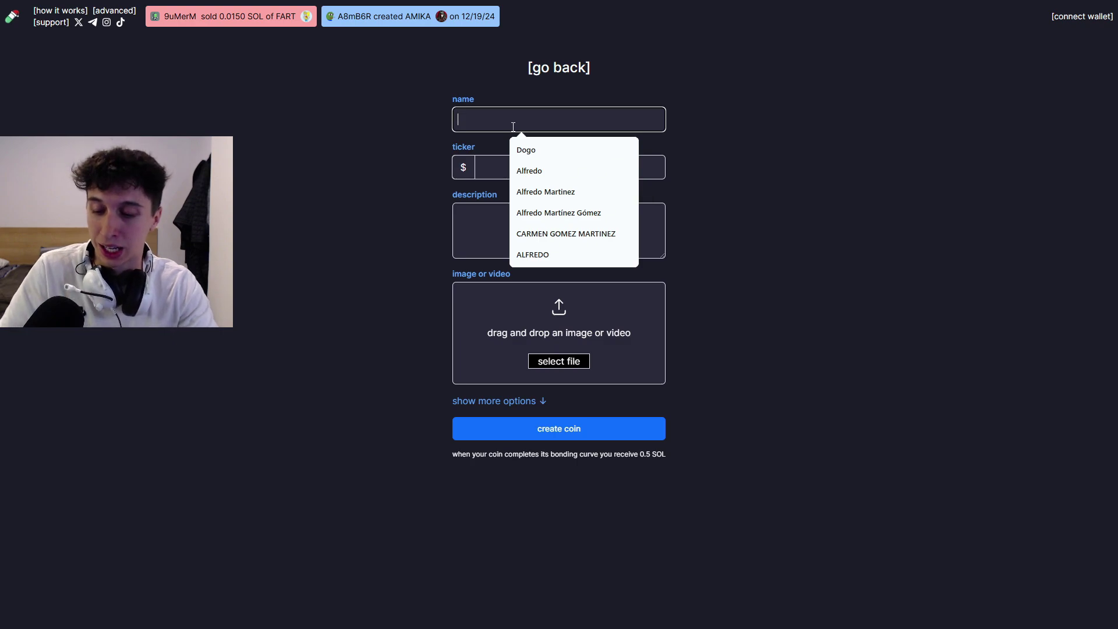
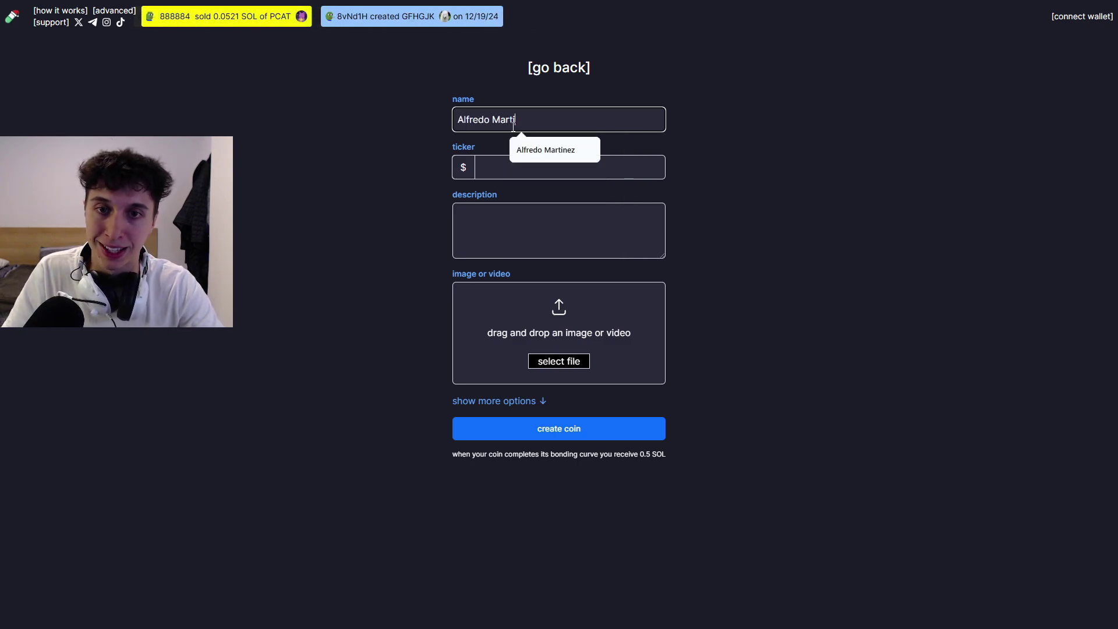
# - Enter the ticker AM, go to the description box, and expand the optional link fields
pyautogui.click(530, 164)
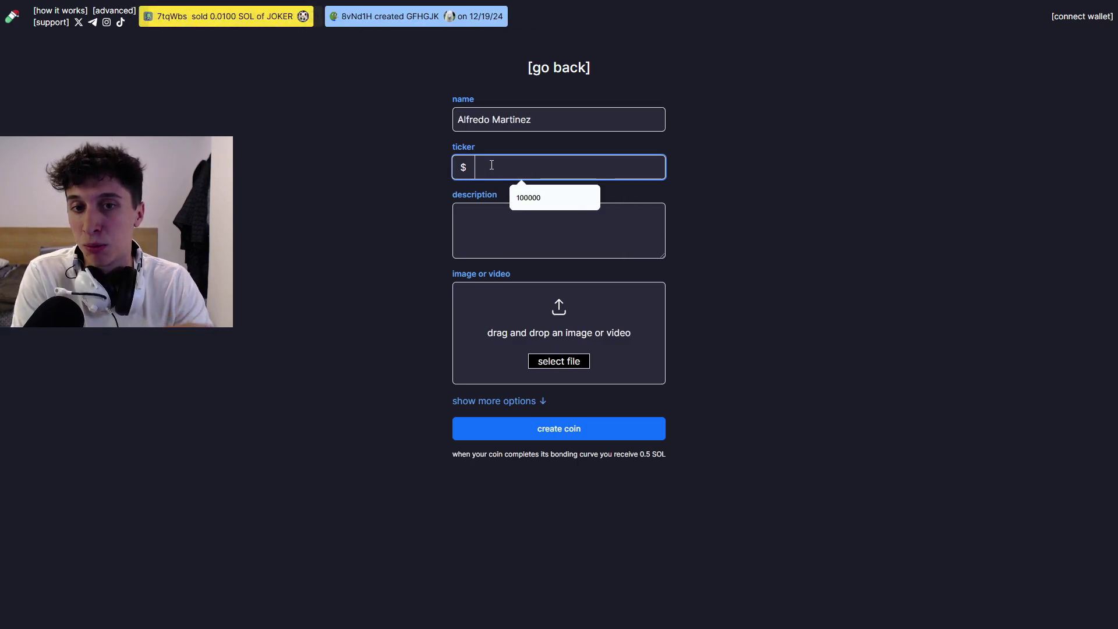
pyautogui.write('AM')
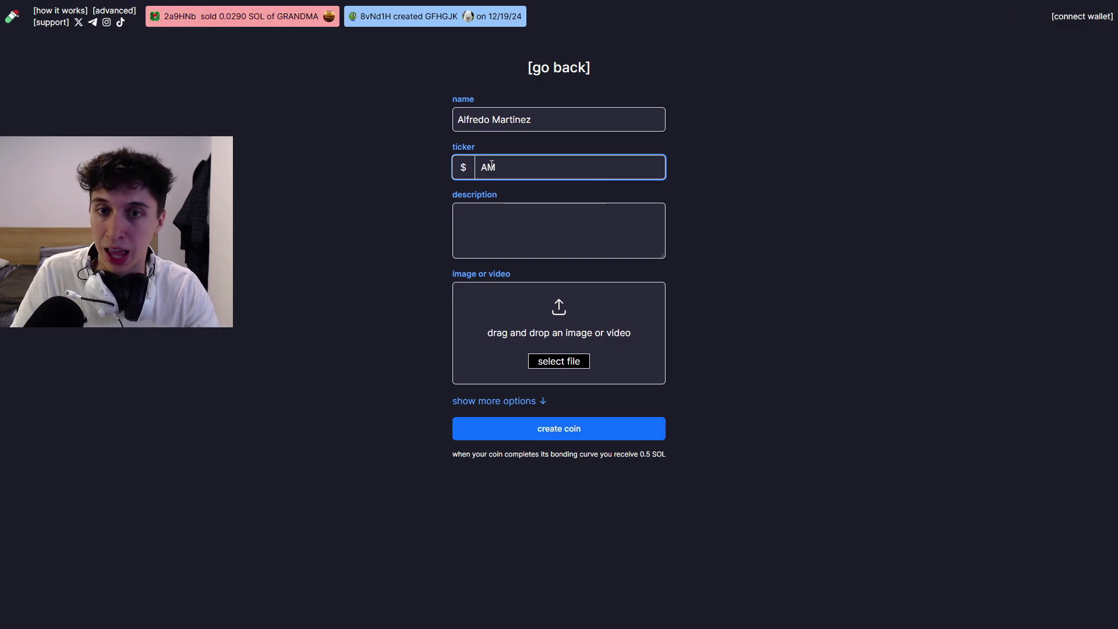
pyautogui.moveTo(556, 119); pyautogui.dragTo(439, 116)
pyautogui.moveTo(506, 169); pyautogui.dragTo(473, 170)
pyautogui.click(506, 217)
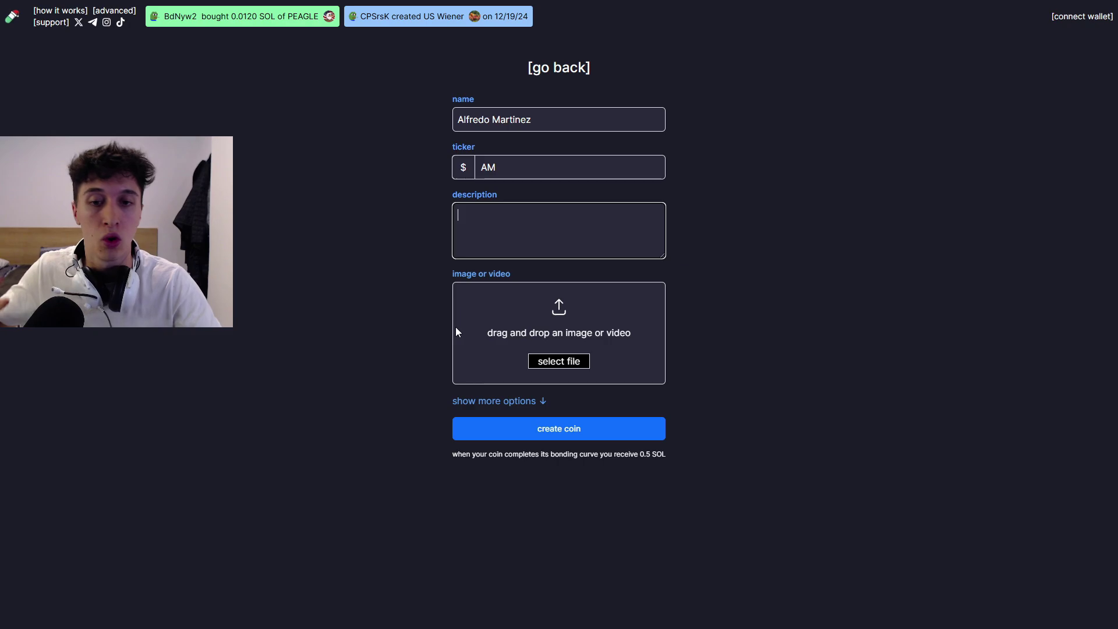
pyautogui.click(508, 400)
# - Leave the Telegram, website and X link fields empty, dismissing autofill, then submit with 'create coin'
pyautogui.scroll(-1, 453, 423)
pyautogui.click(466, 419)
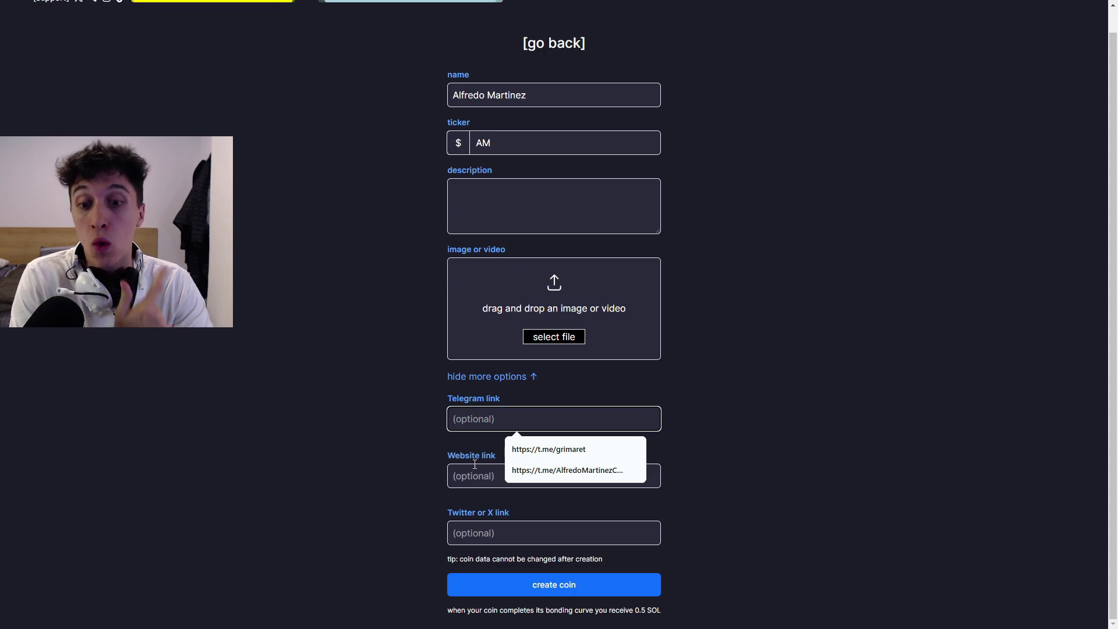
pyautogui.click(407, 460)
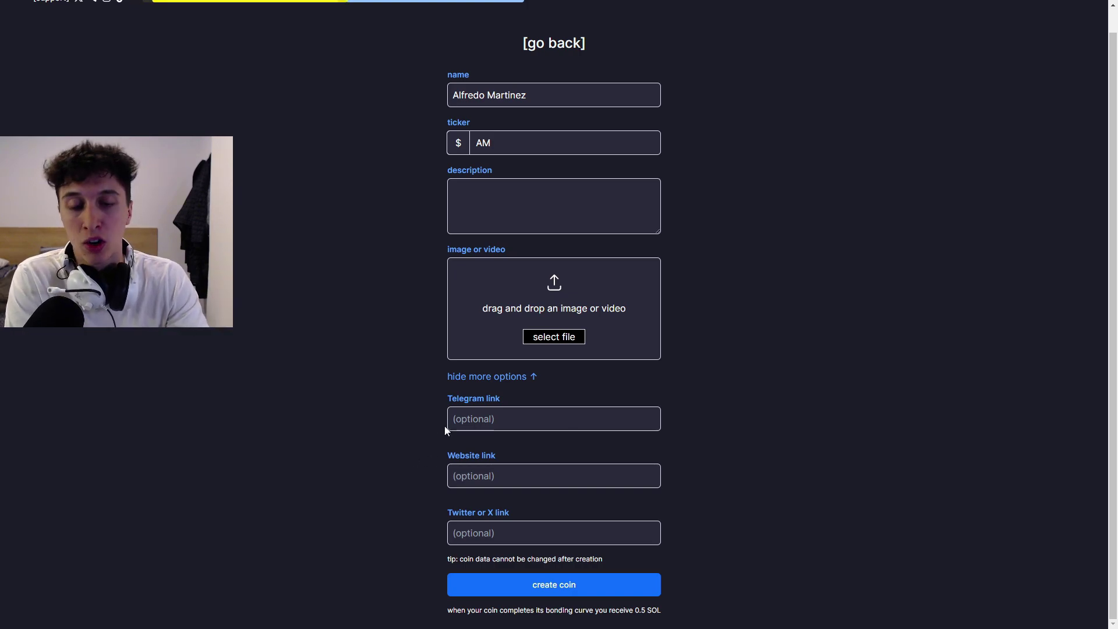
pyautogui.click(460, 419)
pyautogui.click(474, 474)
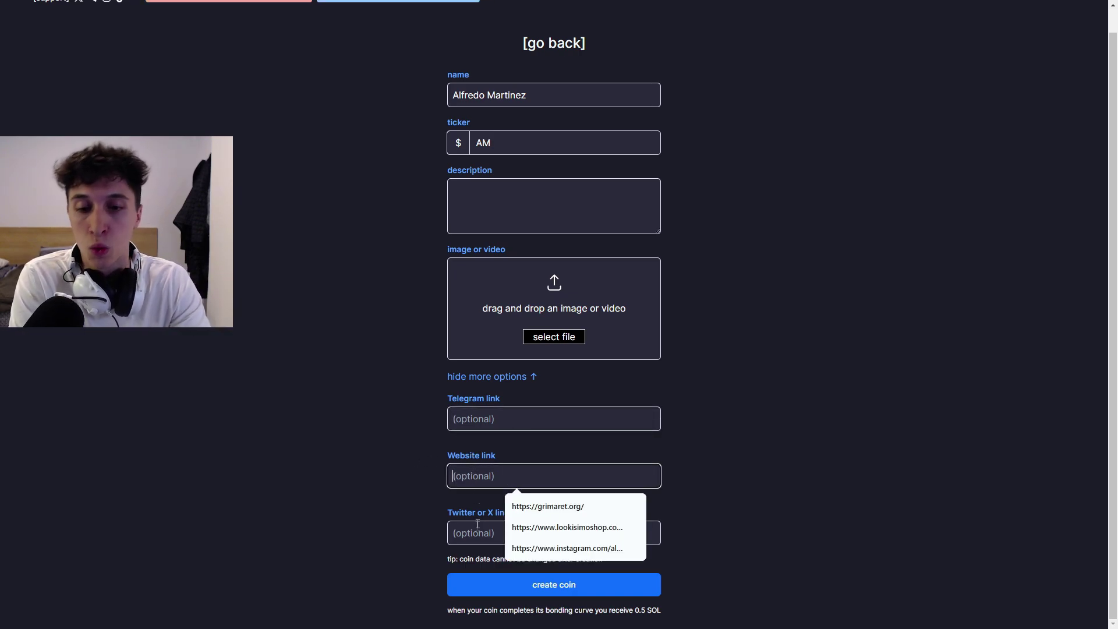
pyautogui.click(477, 529)
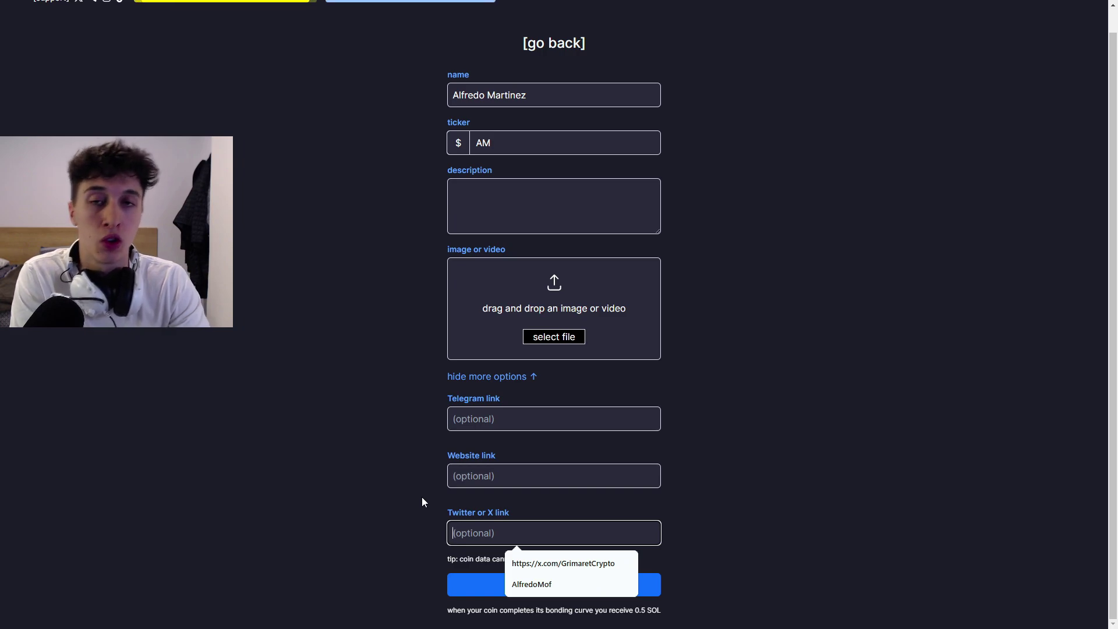
pyautogui.click(421, 489)
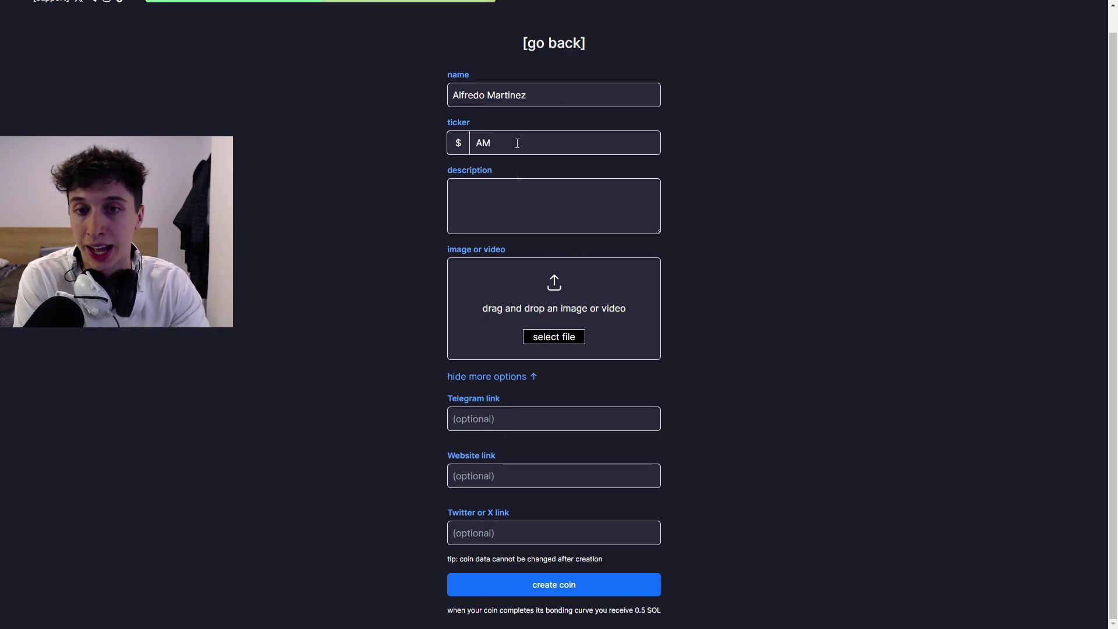
pyautogui.click(556, 586)
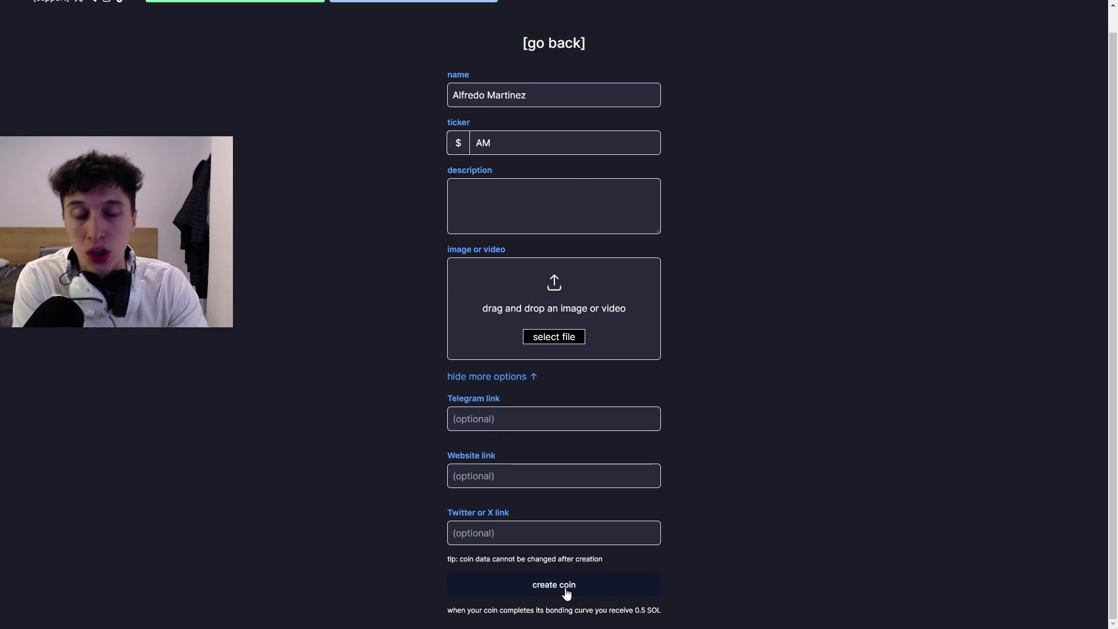
pyautogui.moveTo(665, 615); pyautogui.dragTo(634, 612)
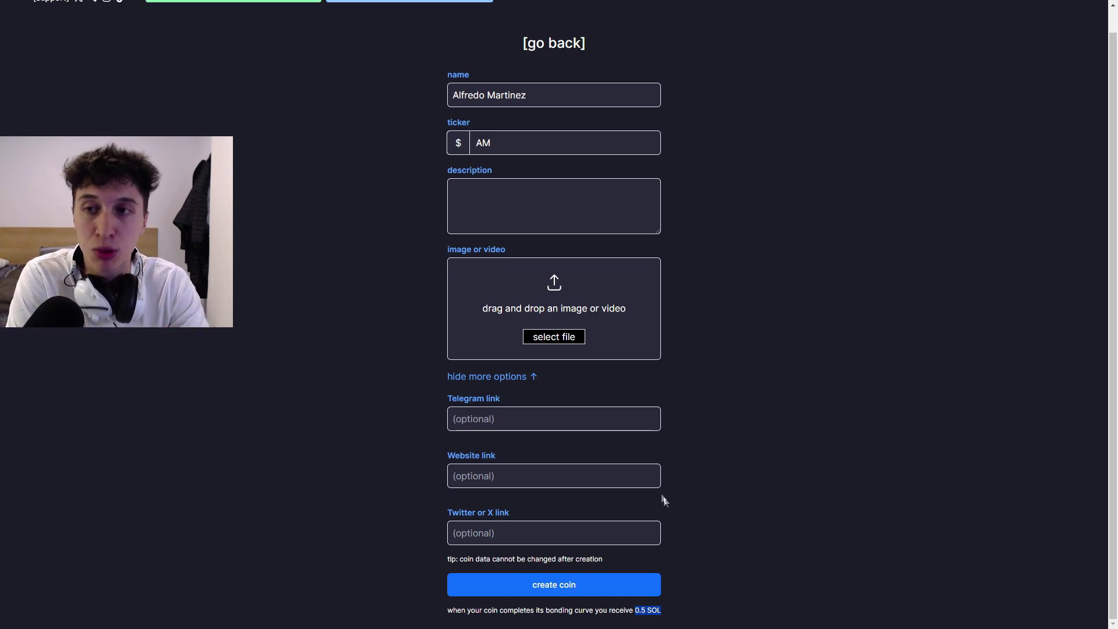
pyautogui.click(685, 456)
# - Go back to the home page and open the King of Emoji (KOE) coin page
pyautogui.hotkey('alt', 'Left')
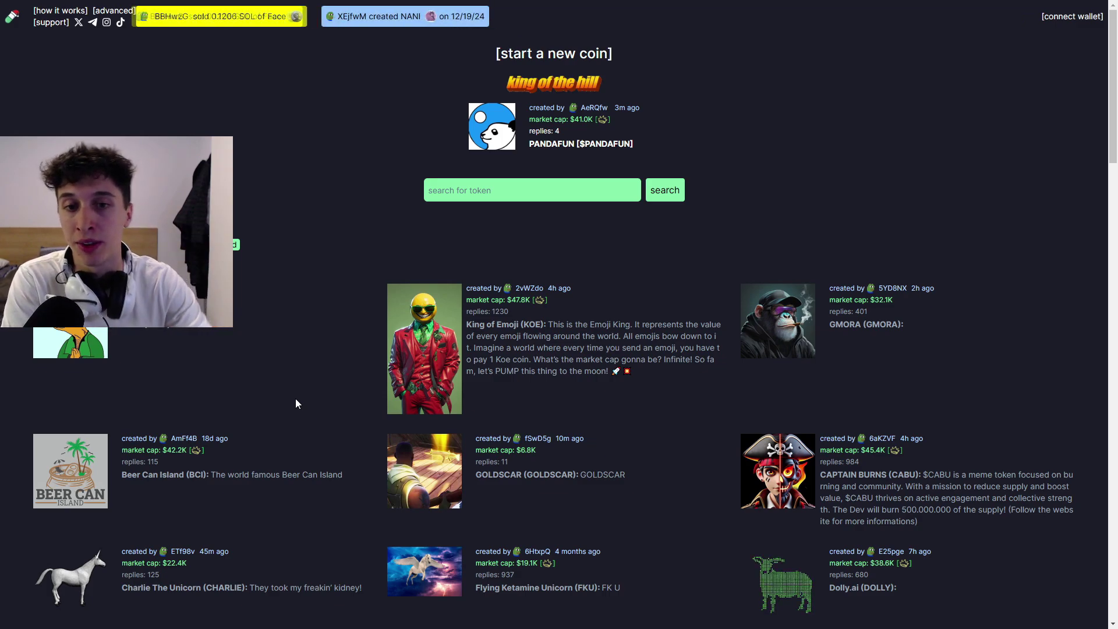
pyautogui.click(207, 329)
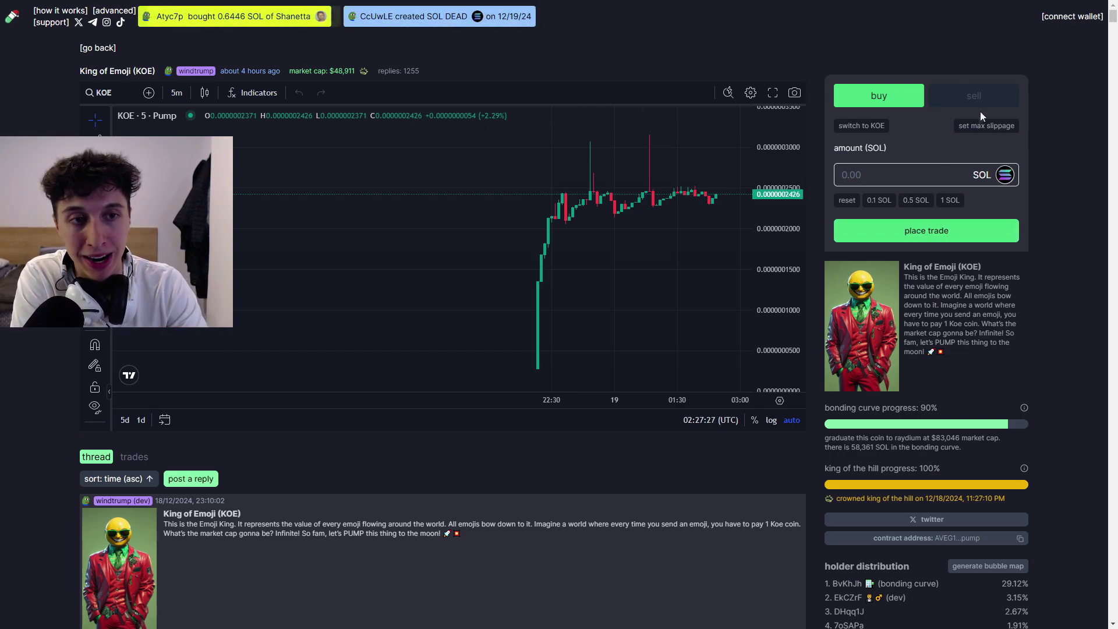
pyautogui.moveTo(832, 408); pyautogui.dragTo(877, 409)
pyautogui.click(740, 455)
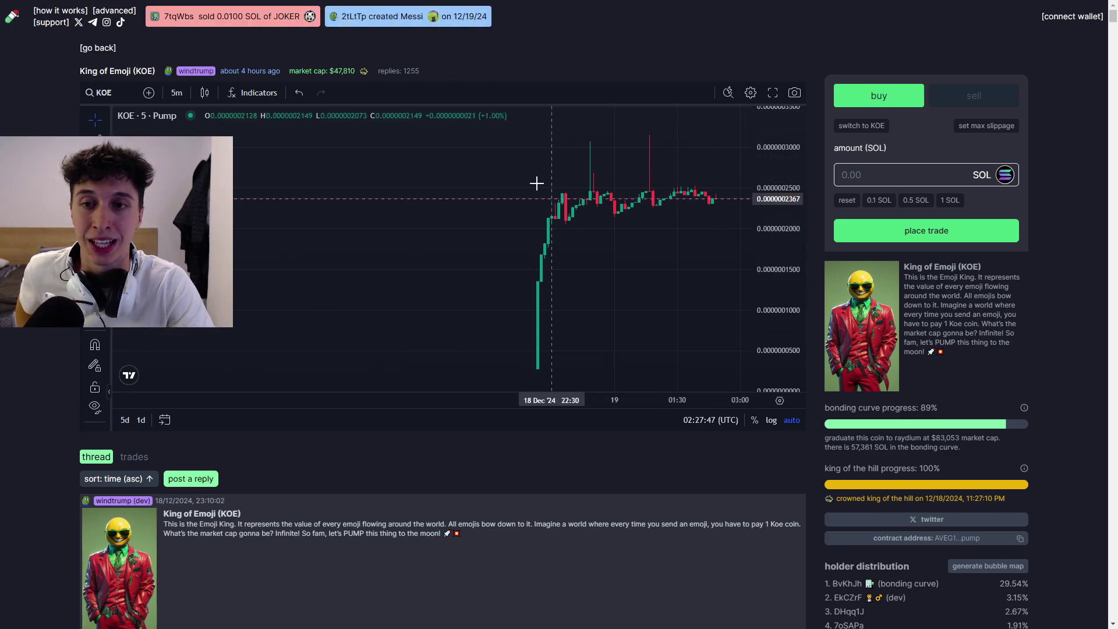
pyautogui.scroll(-10, 340, 412)
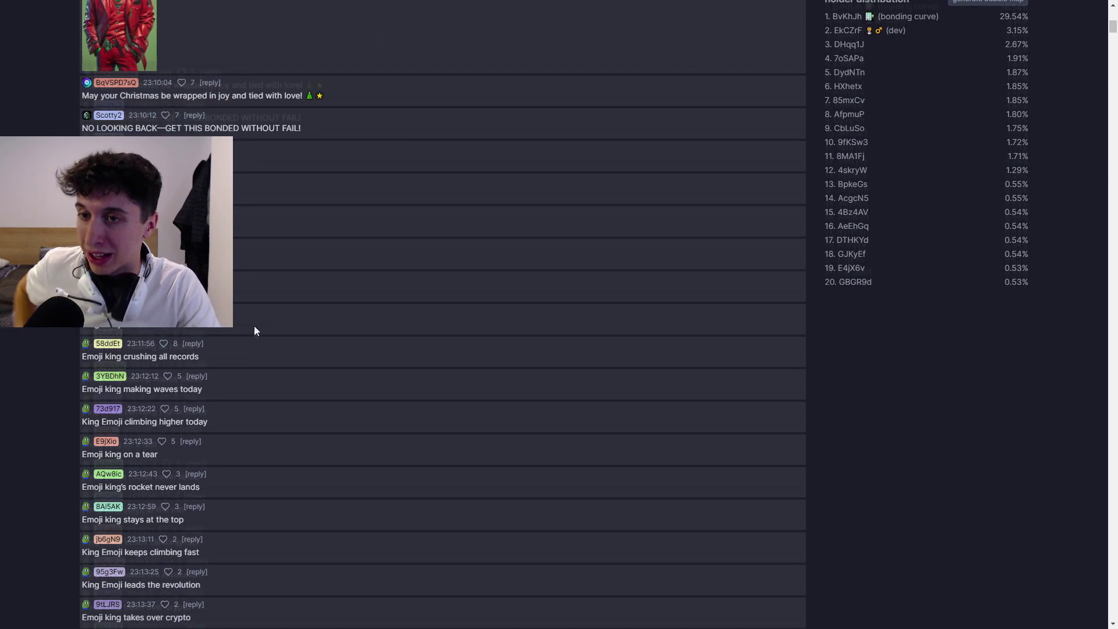
pyautogui.scroll(4, 253, 331)
pyautogui.scroll(3, 338, 351)
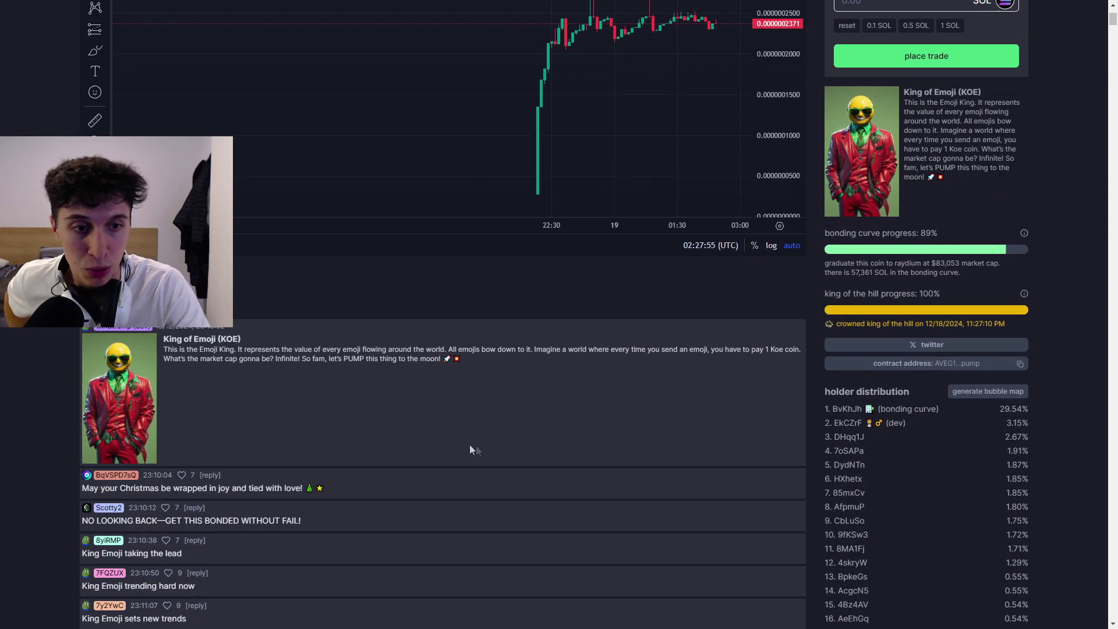
pyautogui.scroll(2, 460, 449)
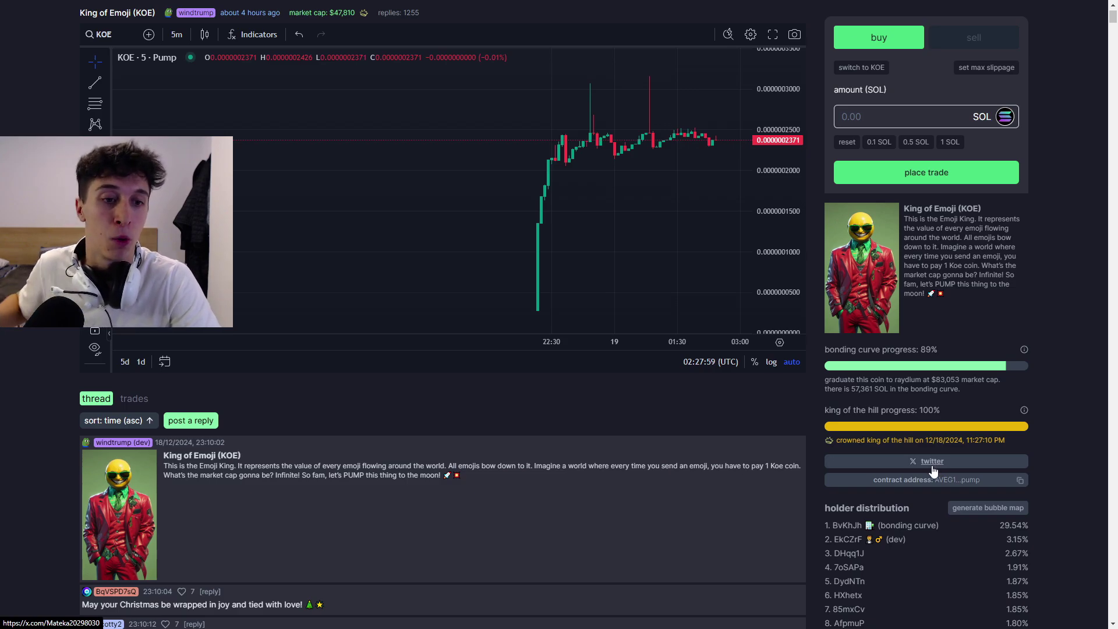
pyautogui.scroll(1, 867, 432)
pyautogui.moveTo(850, 447); pyautogui.dragTo(873, 446)
pyautogui.click(867, 449)
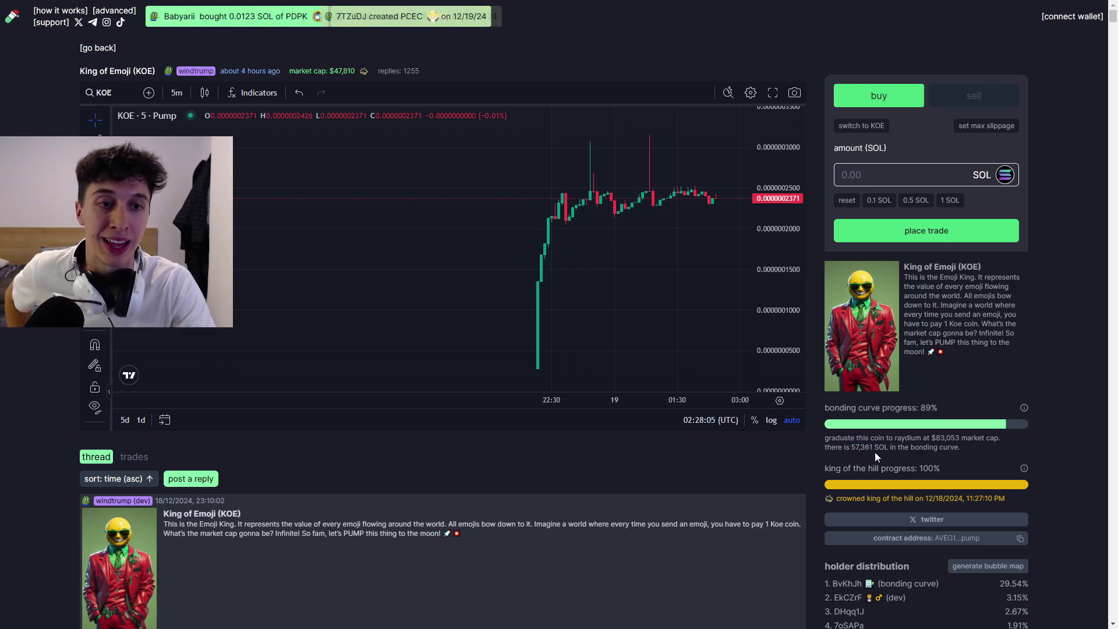
pyautogui.scroll(-2, 872, 431)
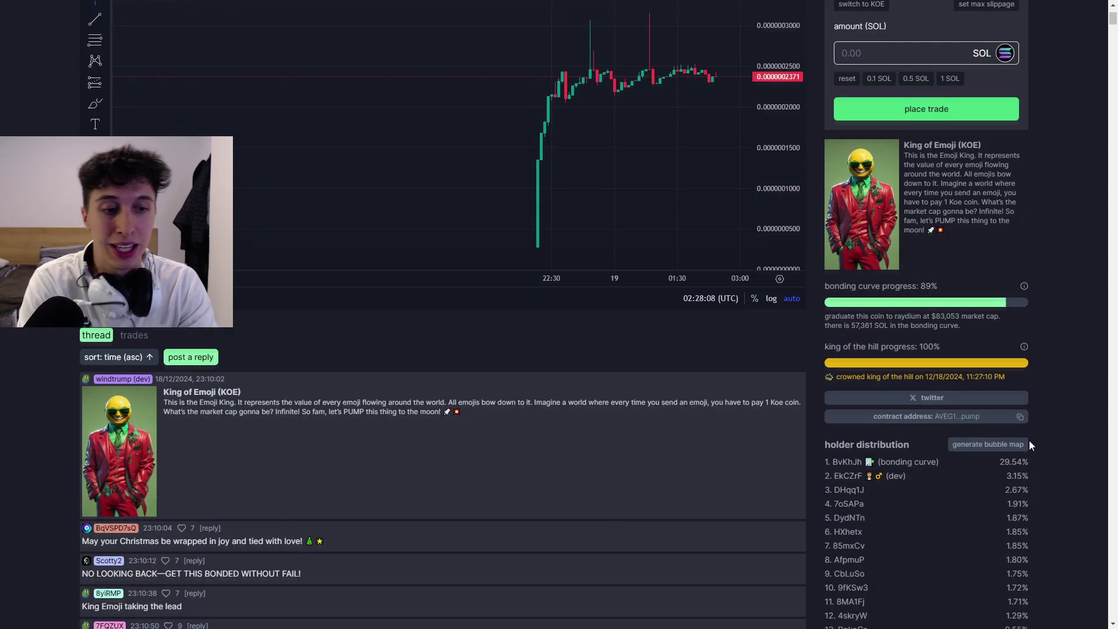
pyautogui.scroll(-3, 1029, 440)
pyautogui.scroll(4, 998, 448)
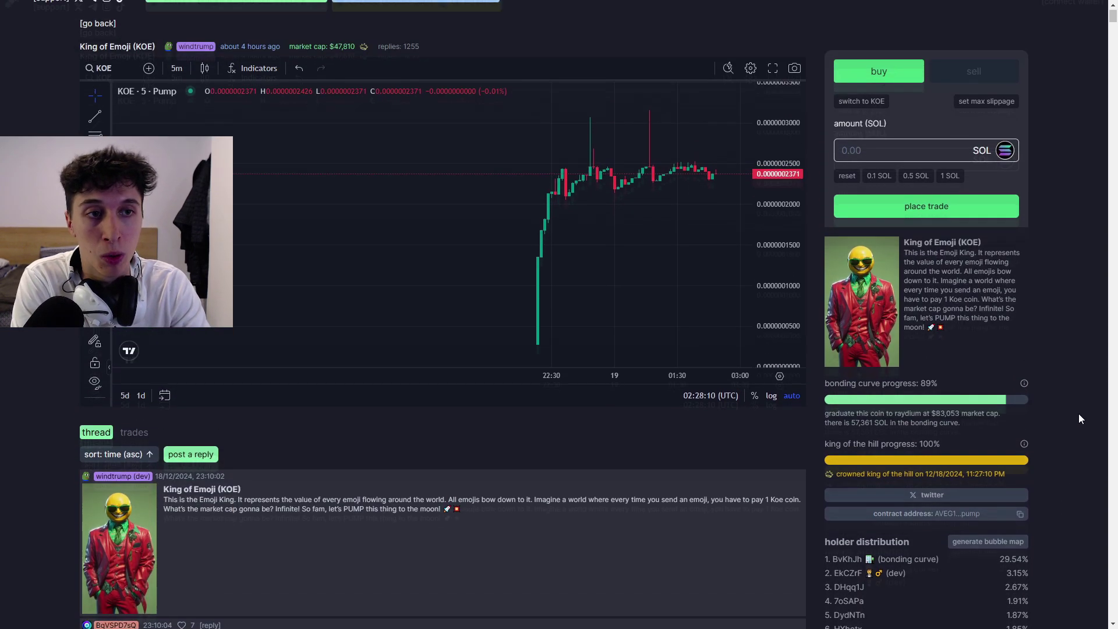
pyautogui.scroll(1, 1067, 415)
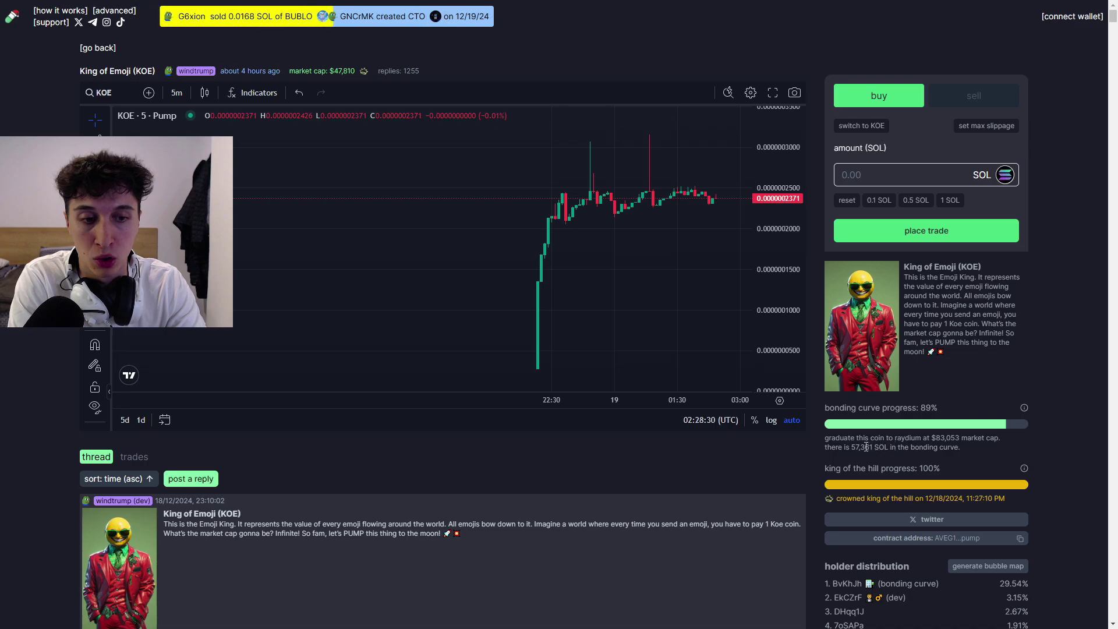
pyautogui.moveTo(857, 448); pyautogui.dragTo(855, 448)
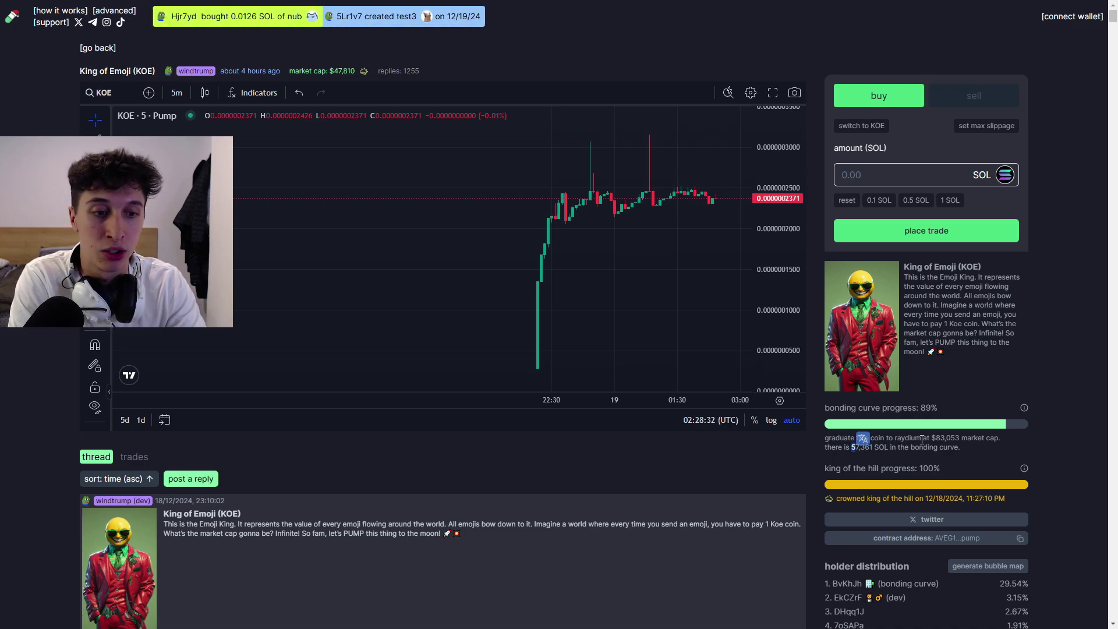
pyautogui.moveTo(932, 439); pyautogui.dragTo(948, 441)
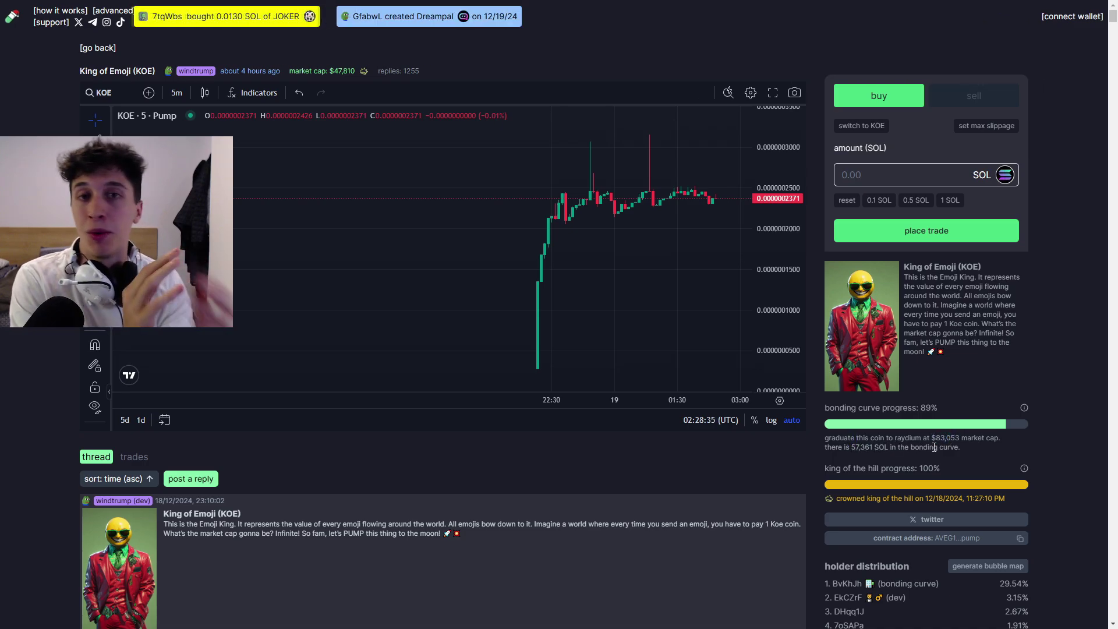